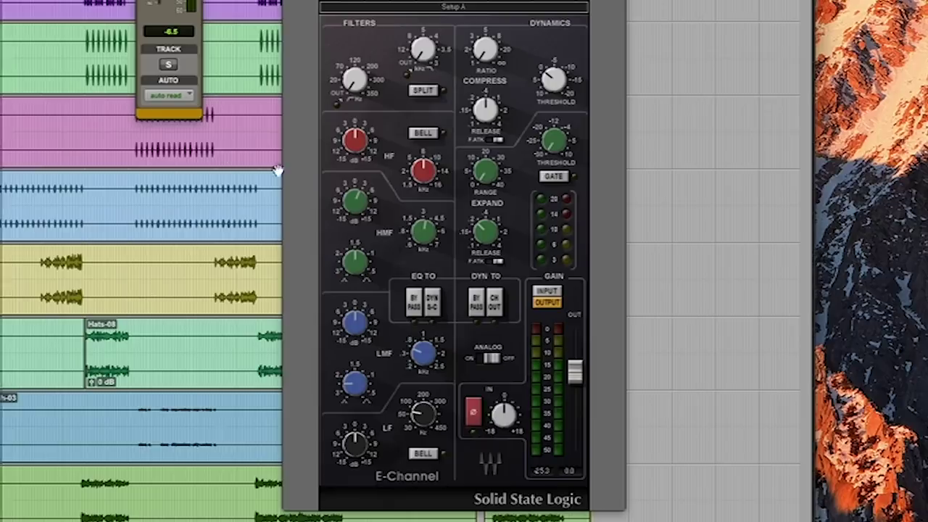
Step: Solo the Drum Loop.01 track and set the playback position just before the first audio section of its clip
{"action": "mouse_move", "coordinate": [426, 239]}
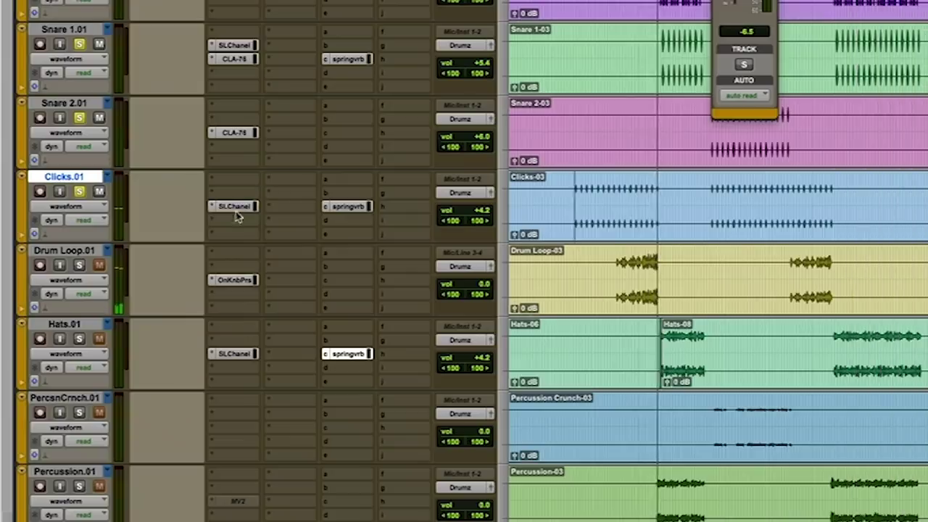
{"action": "left_click", "coordinate": [79, 265]}
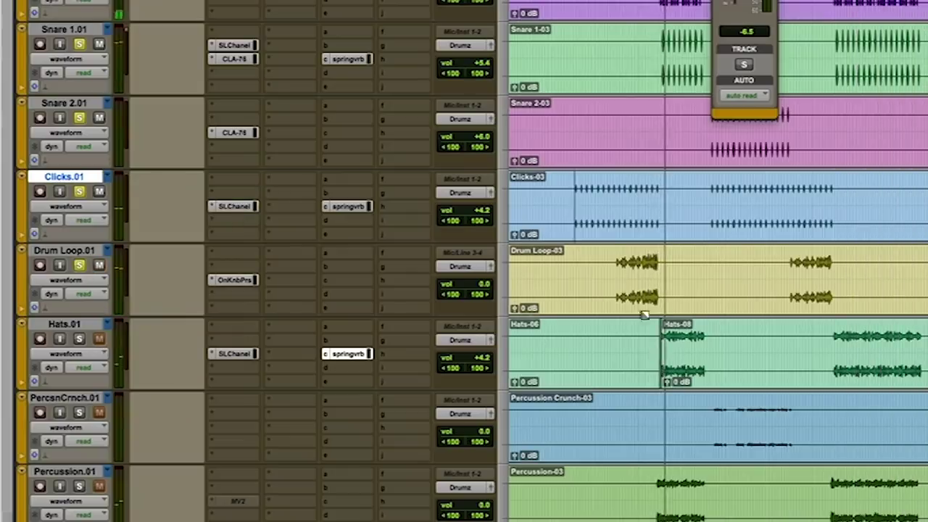
{"action": "key", "text": "space"}
{"action": "left_click", "coordinate": [609, 269]}
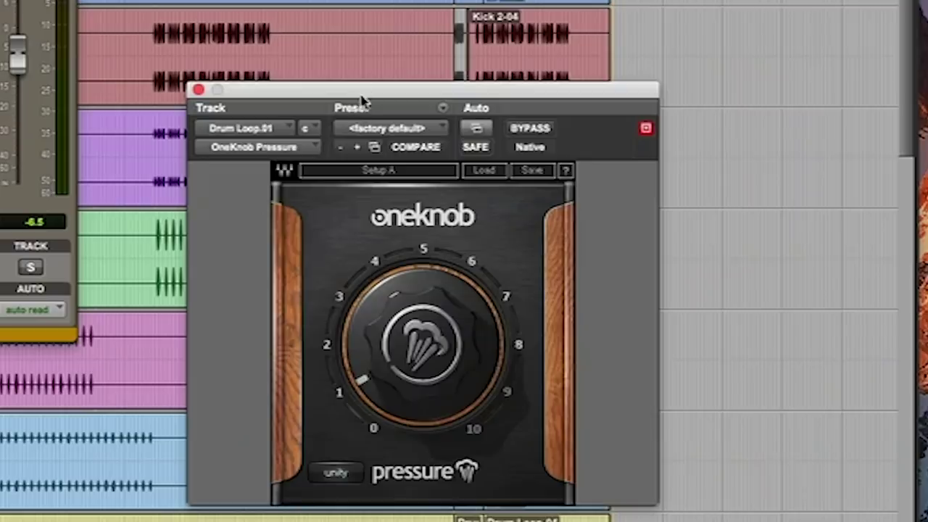
Step: Compare a short section of Drum Loop.01 with its OneKnob Pressure plug-in bypassed and active, moving the plug-in window clear of the tracks
{"action": "left_click_drag", "start_coordinate": [365, 100], "coordinate": [472, 60]}
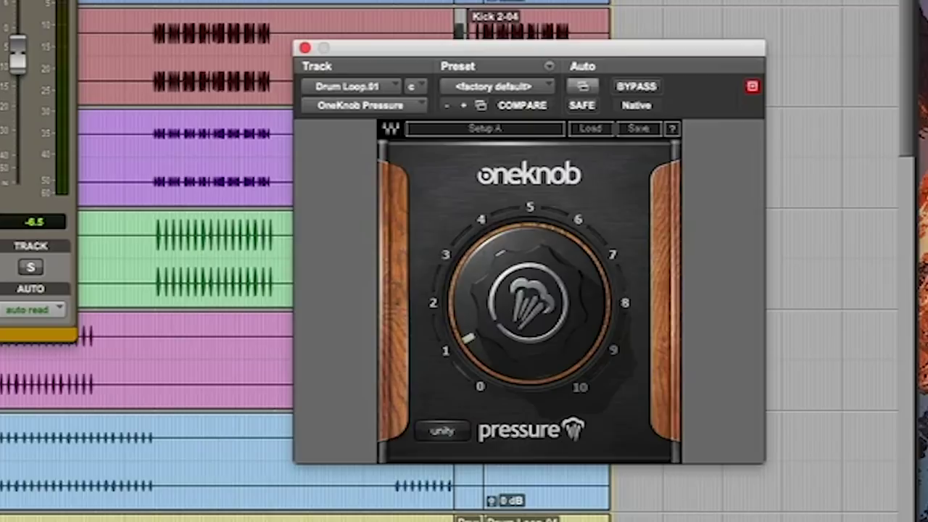
{"action": "left_click_drag", "start_coordinate": [520, 48], "coordinate": [409, 22]}
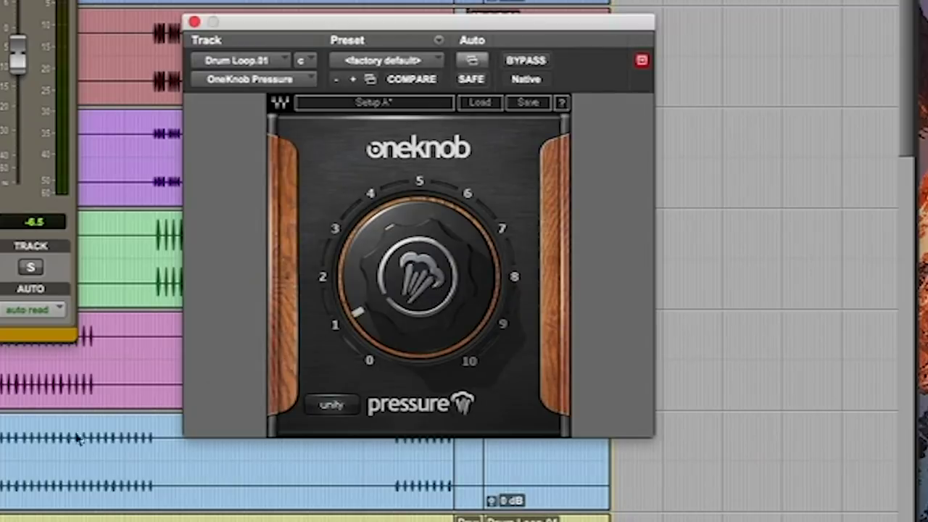
{"action": "key", "text": "super+bracketright"}
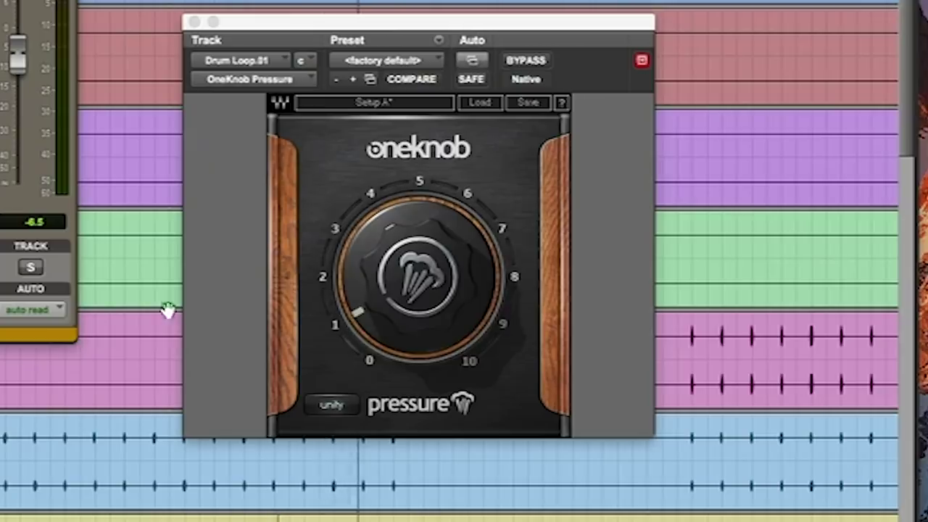
{"action": "left_click", "coordinate": [537, 66]}
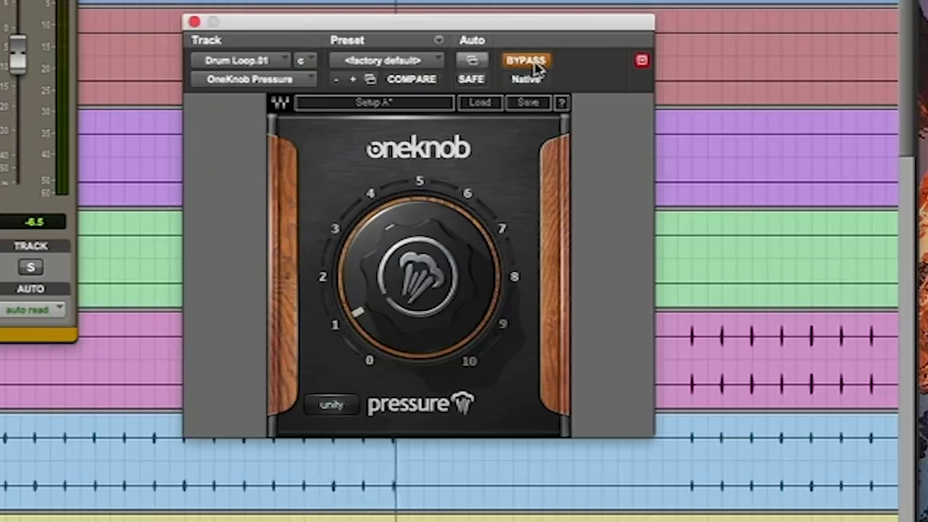
{"action": "left_click", "coordinate": [384, 516]}
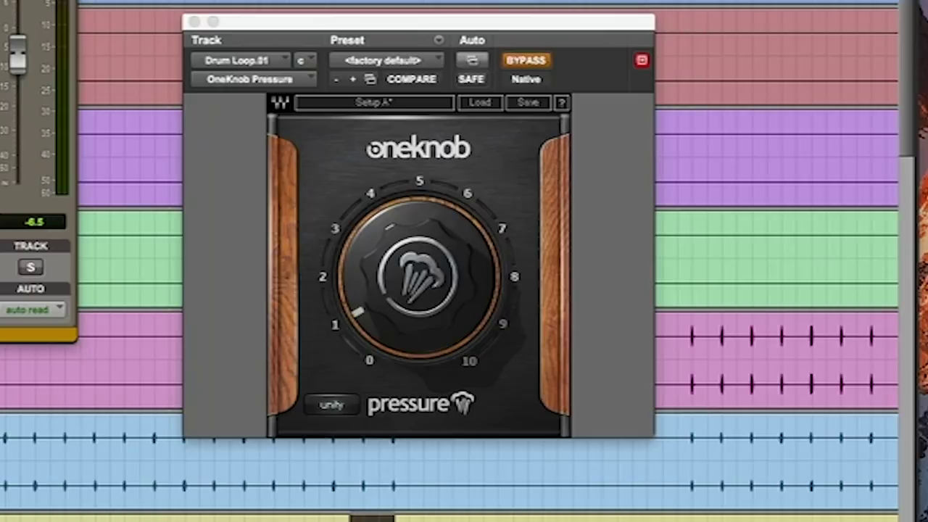
{"action": "left_click", "coordinate": [527, 63]}
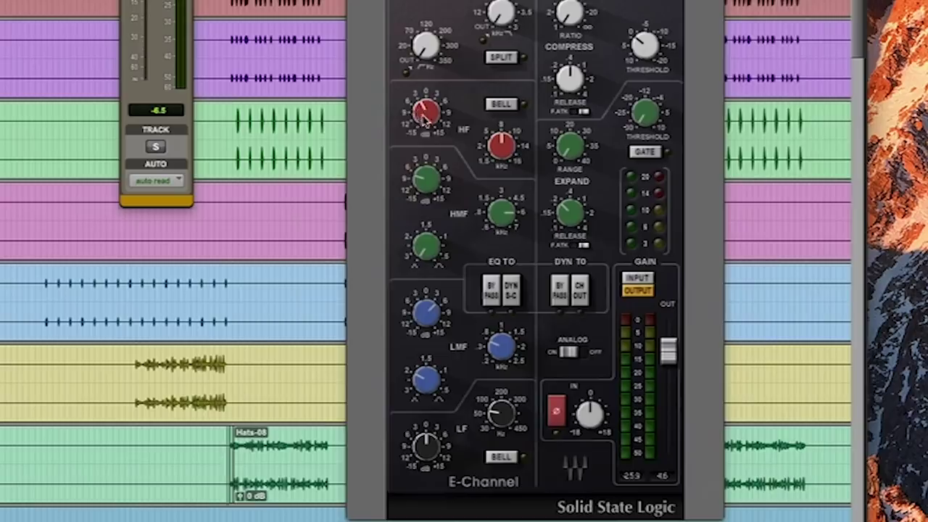
Step: Review the E-Channel EQ knobs, solo the track, and play it from the start of the Hats-08 clip
{"action": "mouse_move", "coordinate": [429, 122]}
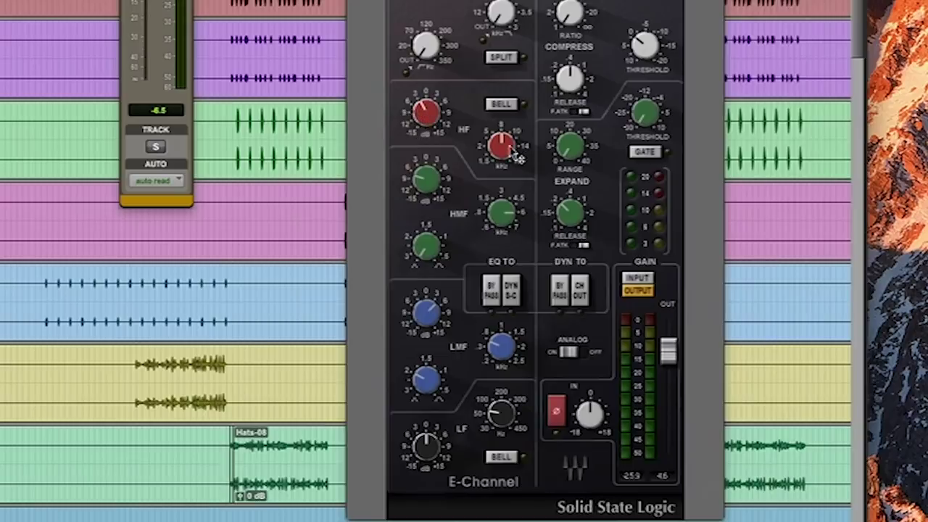
{"action": "mouse_move", "coordinate": [438, 187]}
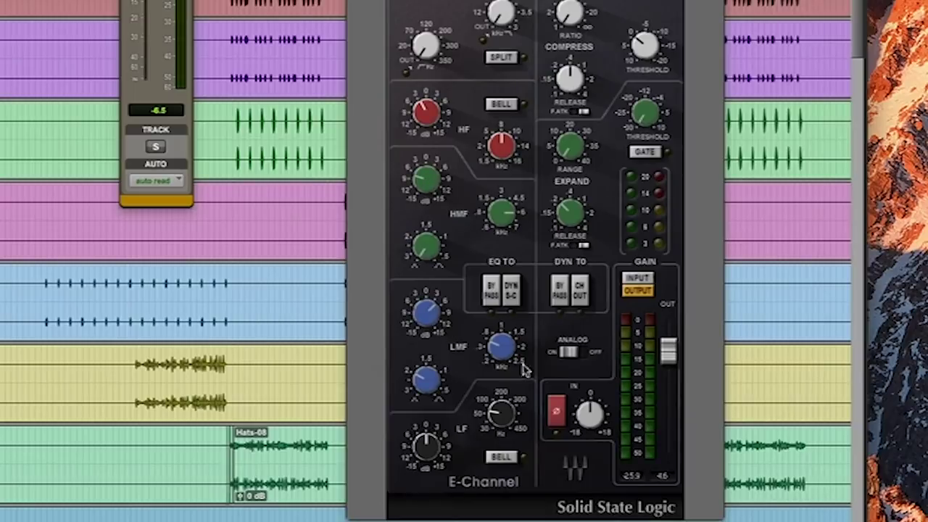
{"action": "mouse_move", "coordinate": [510, 356]}
{"action": "key", "text": "shift+s"}
{"action": "key", "text": "space"}
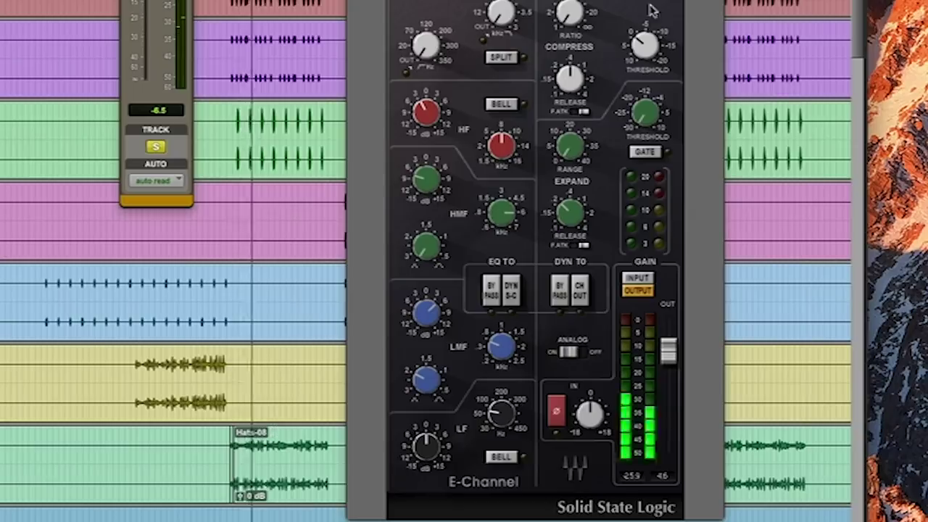
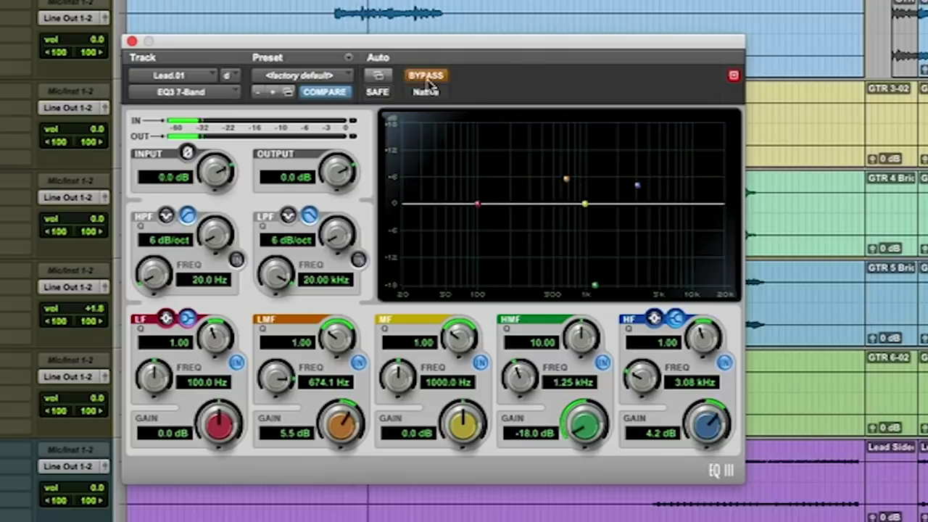
Step: Compare the Lead.01 sound with the EQ3 7-Band active and bypassed, leaving the EQ active
{"action": "left_click", "coordinate": [428, 77]}
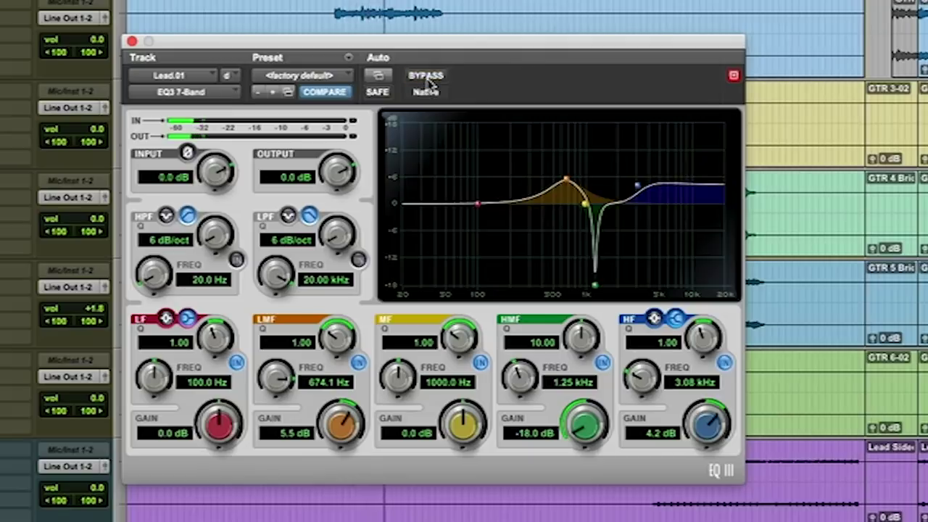
{"action": "left_click", "coordinate": [427, 77]}
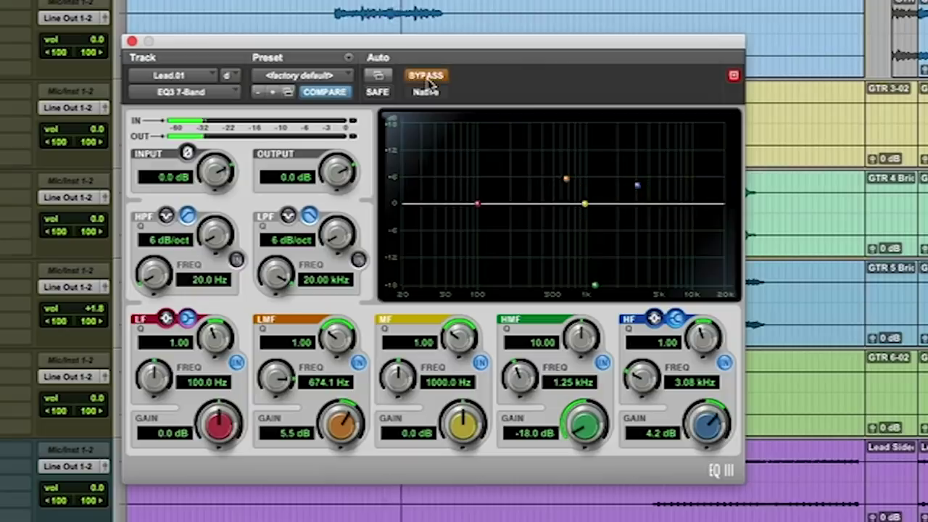
{"action": "left_click", "coordinate": [427, 77]}
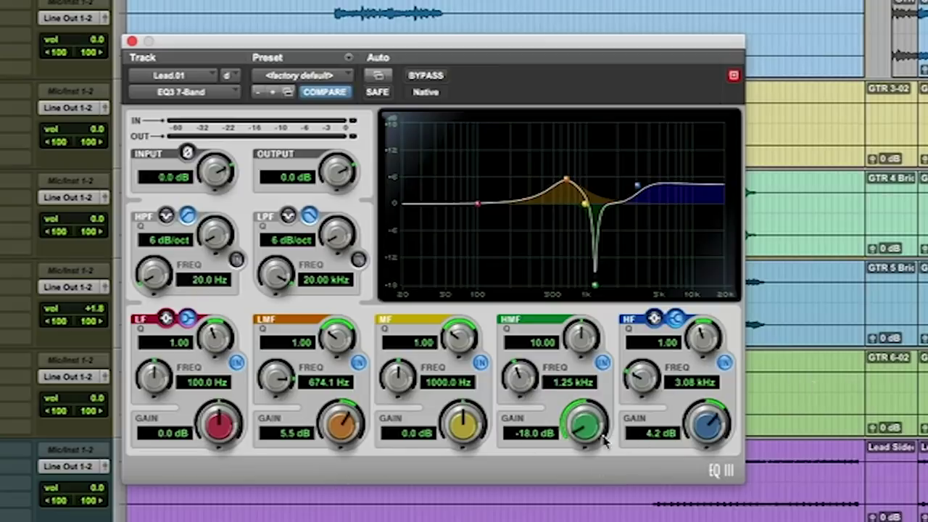
Step: Audition the 1.25 kHz HMF band of the Lead.01 EQ at 18.0 dB gain, return it to -18.0 dB, and close the EQ
{"action": "left_click_drag", "start_coordinate": [593, 442], "coordinate": [688, 299]}
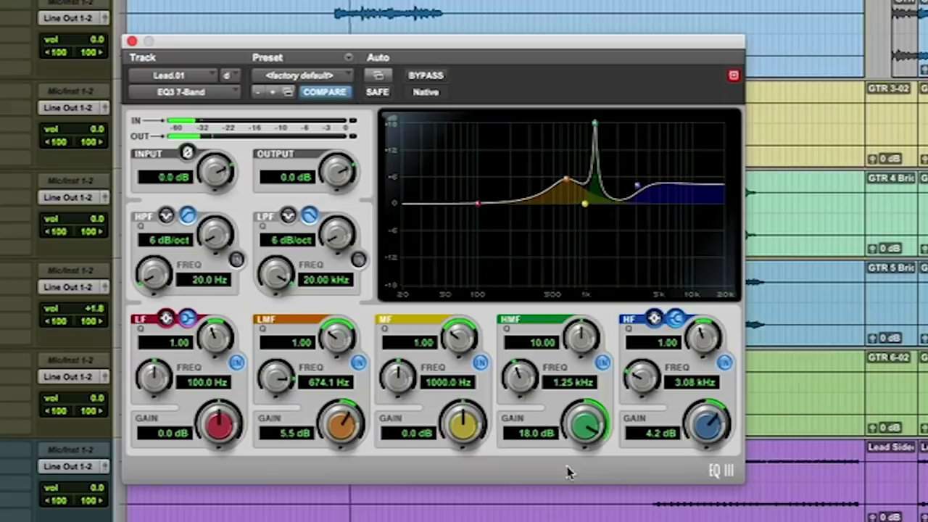
{"action": "left_click_drag", "start_coordinate": [591, 429], "coordinate": [591, 485]}
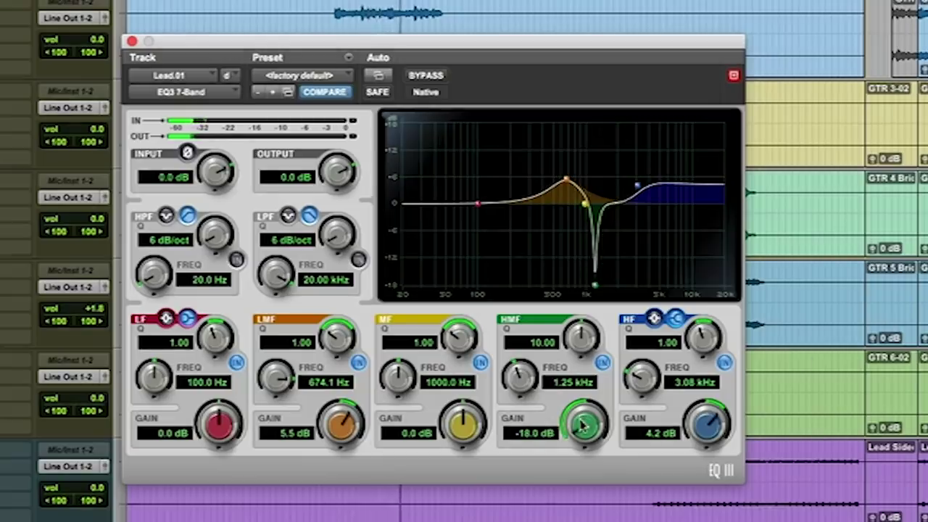
{"action": "left_click_drag", "start_coordinate": [586, 433], "coordinate": [593, 482]}
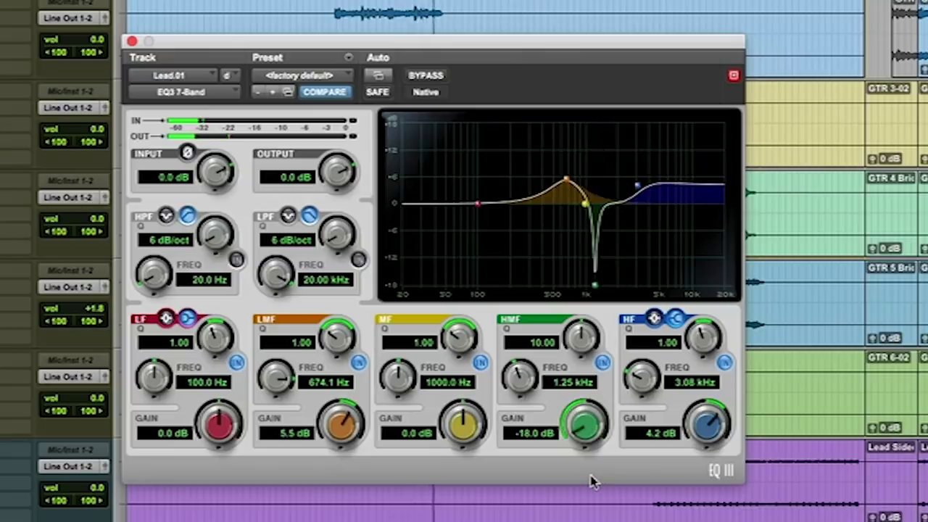
{"action": "left_click", "coordinate": [132, 42]}
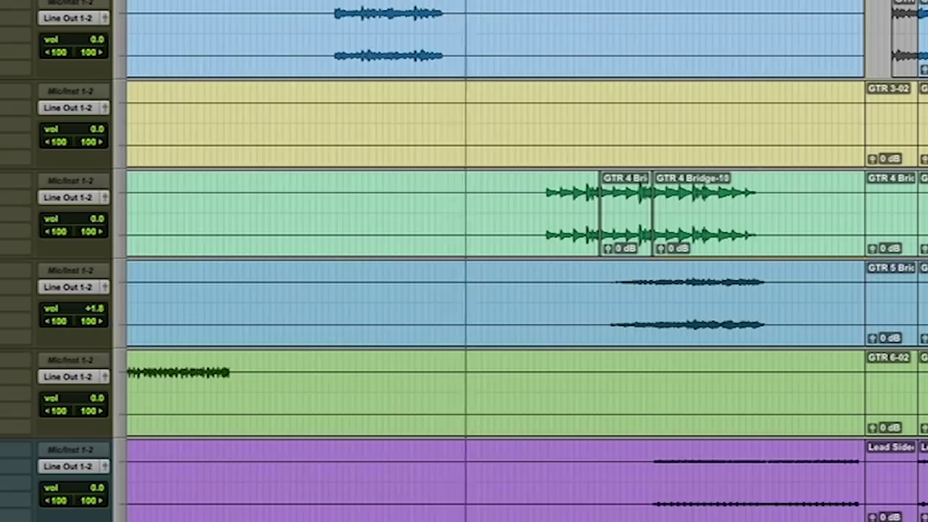
Step: Open the CLA-76 compressor on Lead.01 and review its settings during playback
{"action": "left_click", "coordinate": [73, 366]}
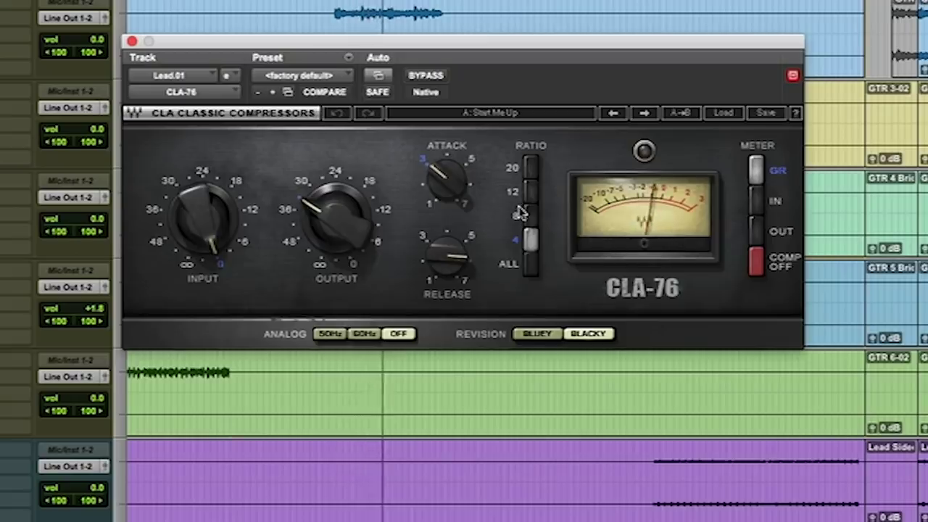
{"action": "mouse_move", "coordinate": [460, 266]}
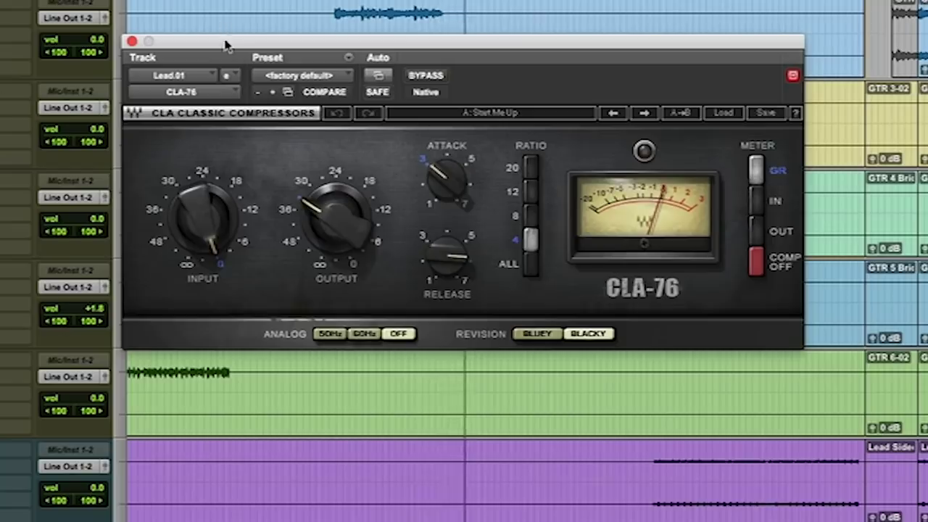
{"action": "left_click_drag", "start_coordinate": [226, 47], "coordinate": [252, 47]}
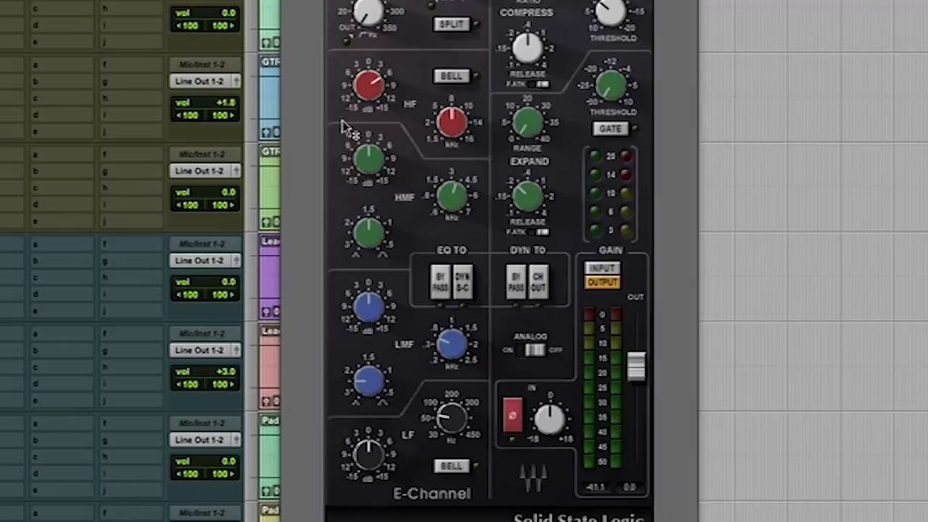
Step: Review the HF gain on the open E-Channel and open the SSLChannel insert on Pianos.01
{"action": "mouse_move", "coordinate": [386, 94]}
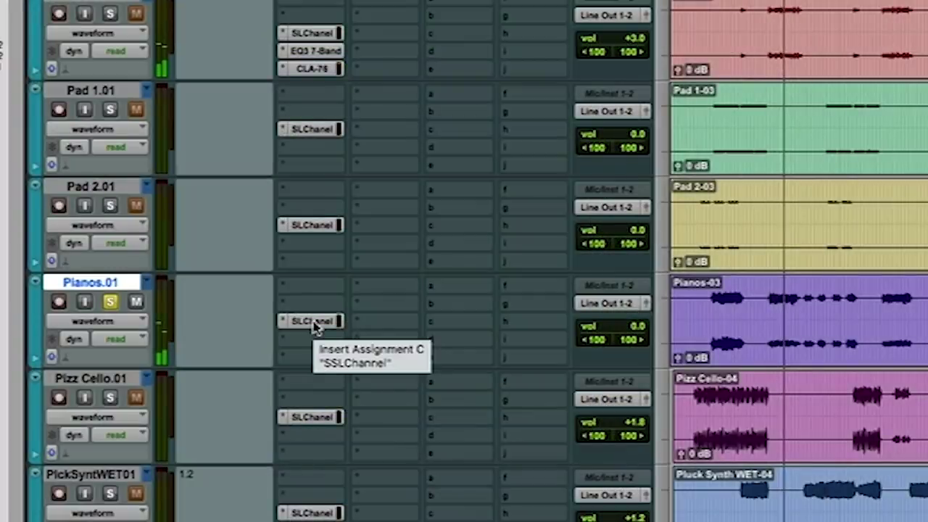
{"action": "left_click", "coordinate": [315, 326]}
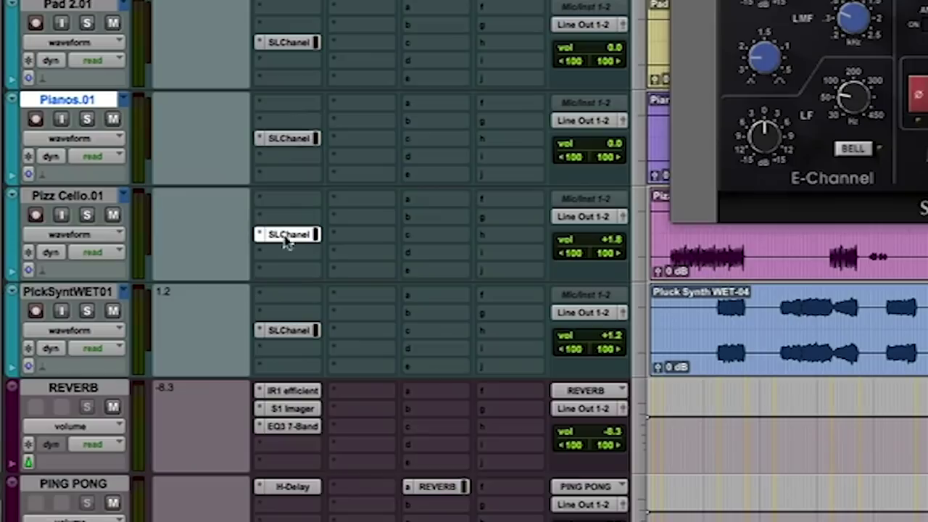
Step: Close the plug-in window, play Pizz Cello.01 soloed from its first audio section, and compare its SSLChannel insert bypassed and active
{"action": "left_click", "coordinate": [286, 234]}
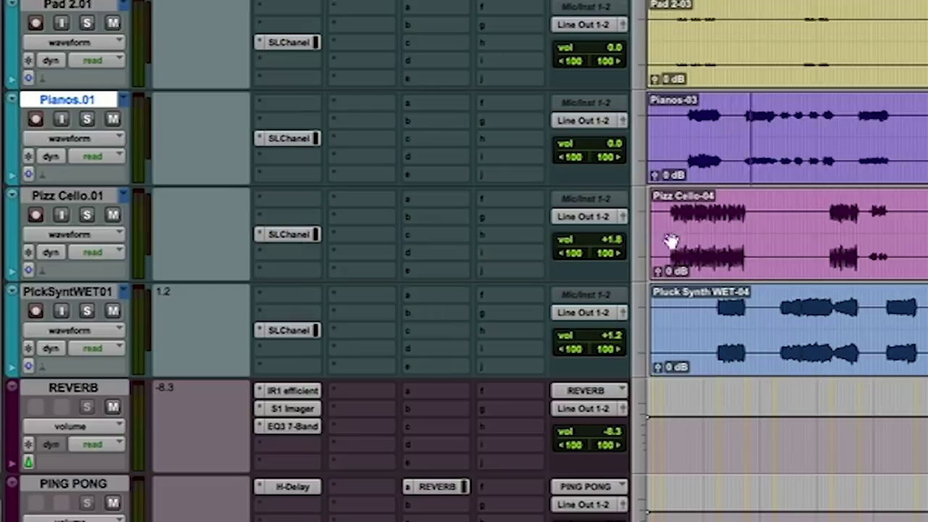
{"action": "left_click", "coordinate": [707, 232]}
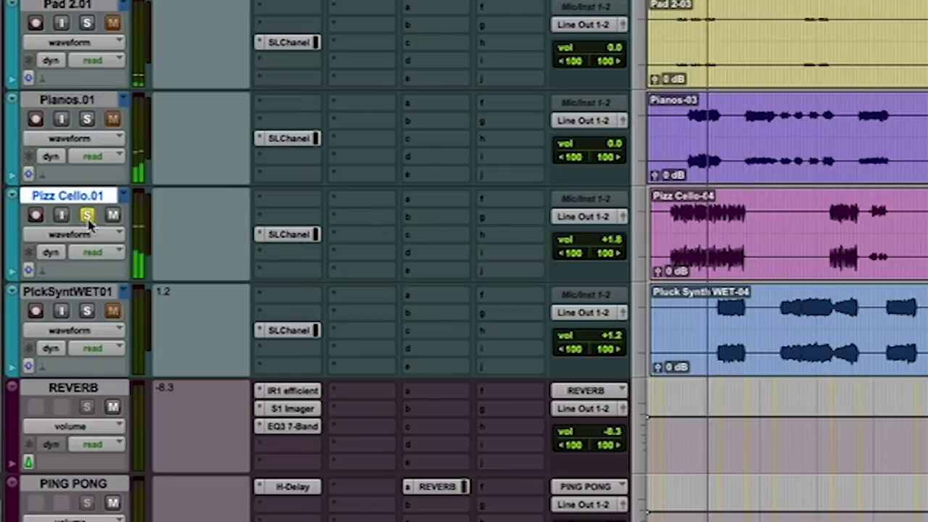
{"action": "left_click", "coordinate": [301, 240]}
{"action": "left_click", "coordinate": [301, 240], "text": "super"}
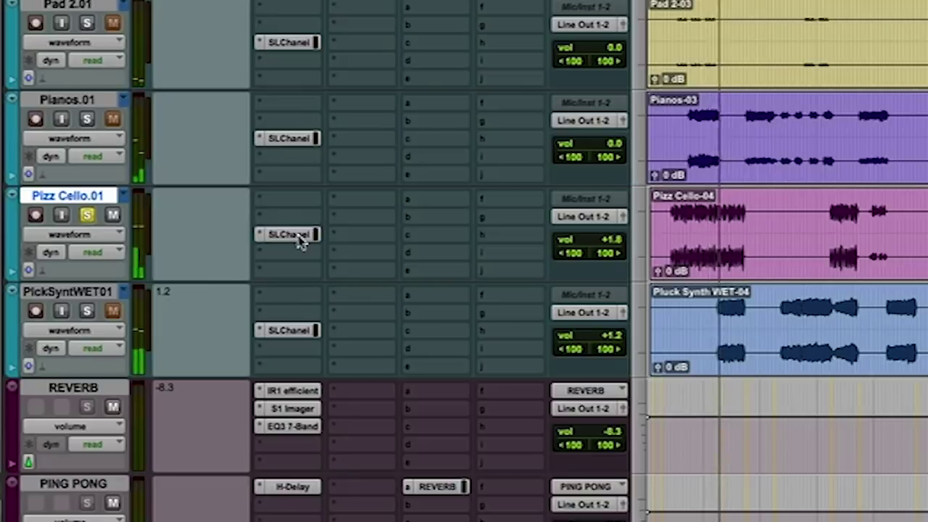
{"action": "key", "text": "space"}
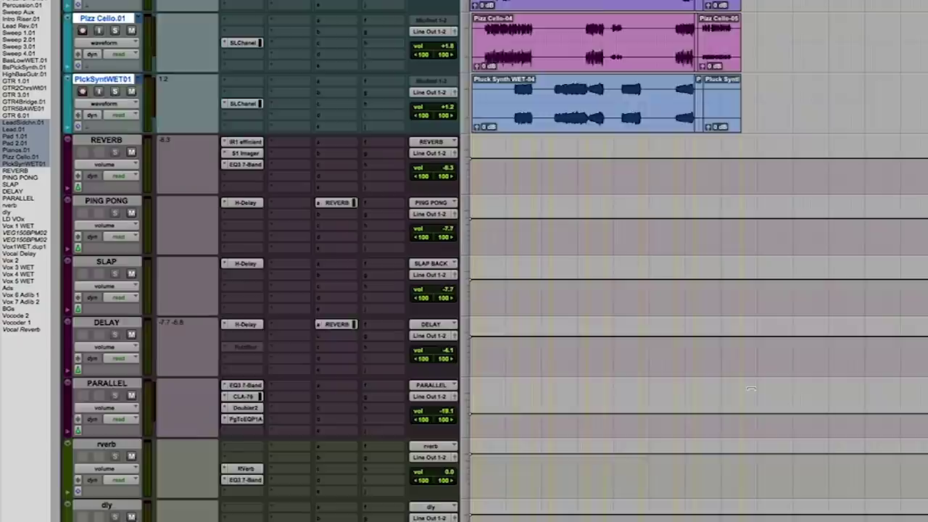
Step: Look through the effect tracks from REVERB to dly and the LD VOx track, selecting the REVERB track
{"action": "scroll", "coordinate": [760, 392], "scroll_direction": "down", "scroll_amount": 5}
{"action": "scroll", "coordinate": [760, 392], "scroll_direction": "up", "scroll_amount": 4}
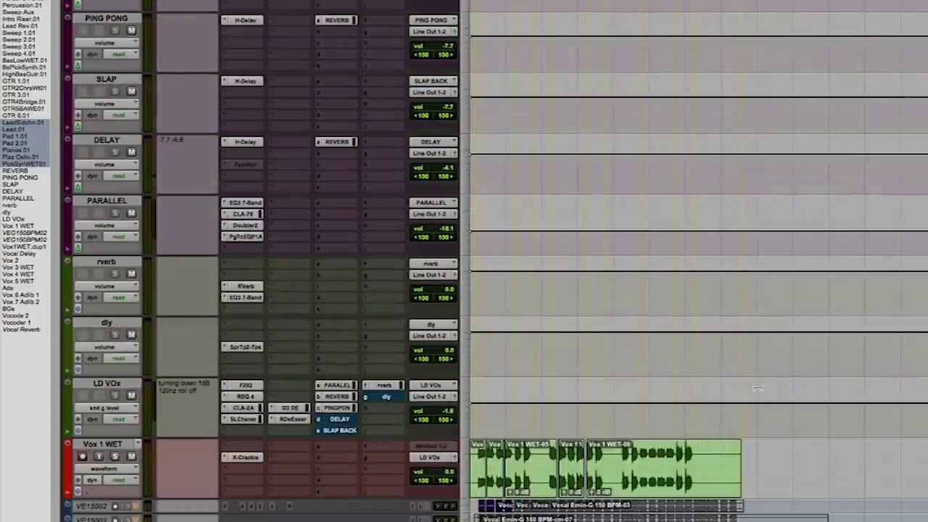
{"action": "scroll", "coordinate": [758, 389], "scroll_direction": "up", "scroll_amount": 2}
{"action": "scroll", "coordinate": [738, 390], "scroll_direction": "down", "scroll_amount": 1}
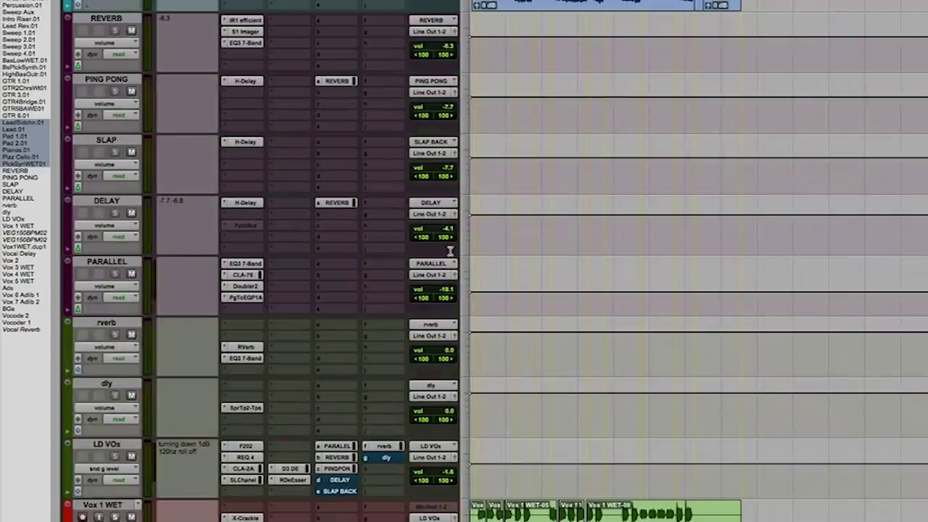
{"action": "left_click", "coordinate": [124, 21]}
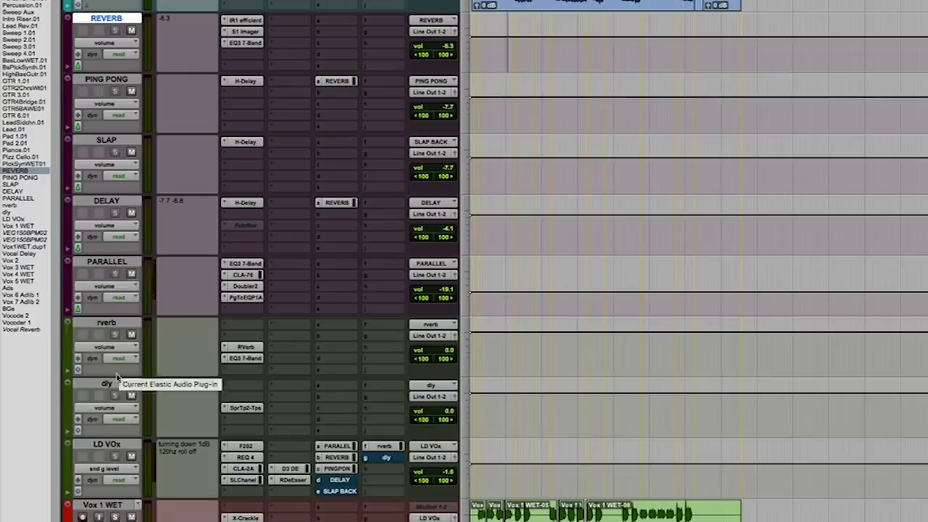
{"action": "scroll", "coordinate": [124, 384], "scroll_direction": "down", "scroll_amount": 1}
{"action": "scroll", "coordinate": [124, 383], "scroll_direction": "up", "scroll_amount": 1}
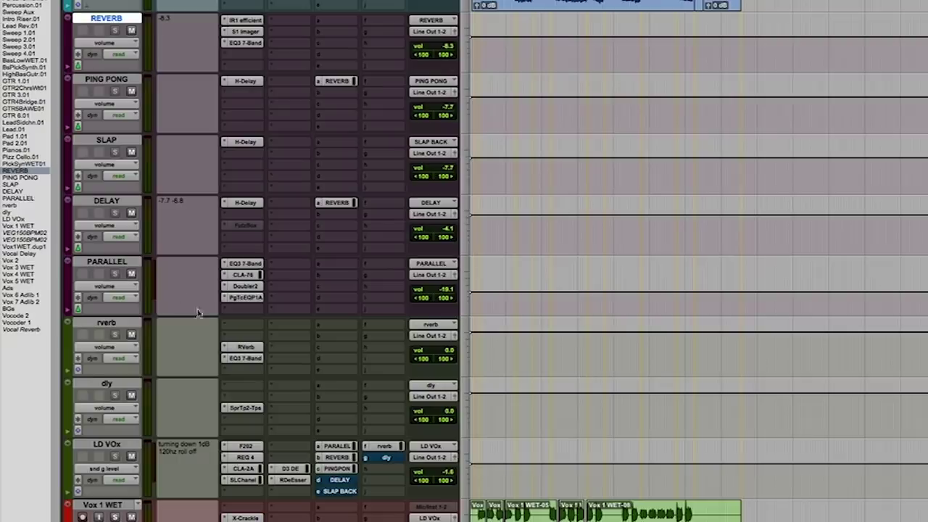
{"action": "scroll", "coordinate": [651, 446], "scroll_direction": "up", "scroll_amount": 4}
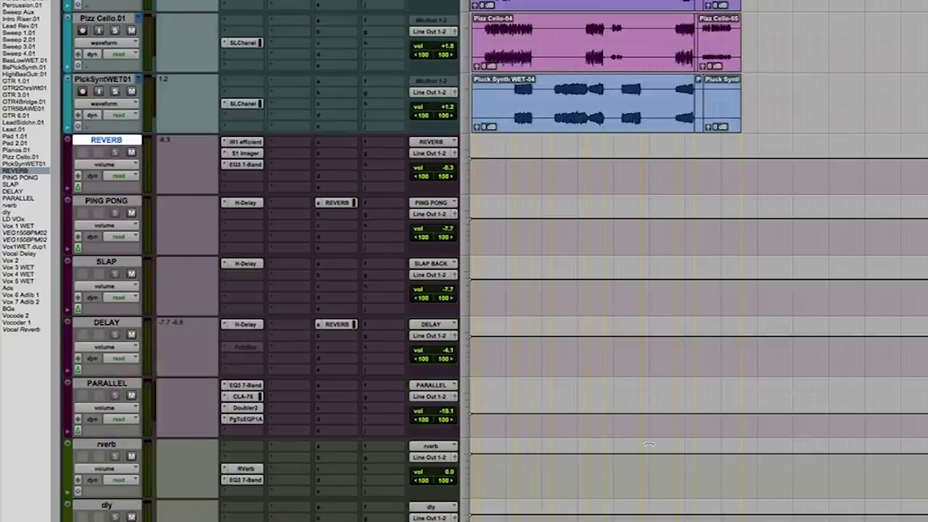
{"action": "scroll", "coordinate": [649, 445], "scroll_direction": "down", "scroll_amount": 2}
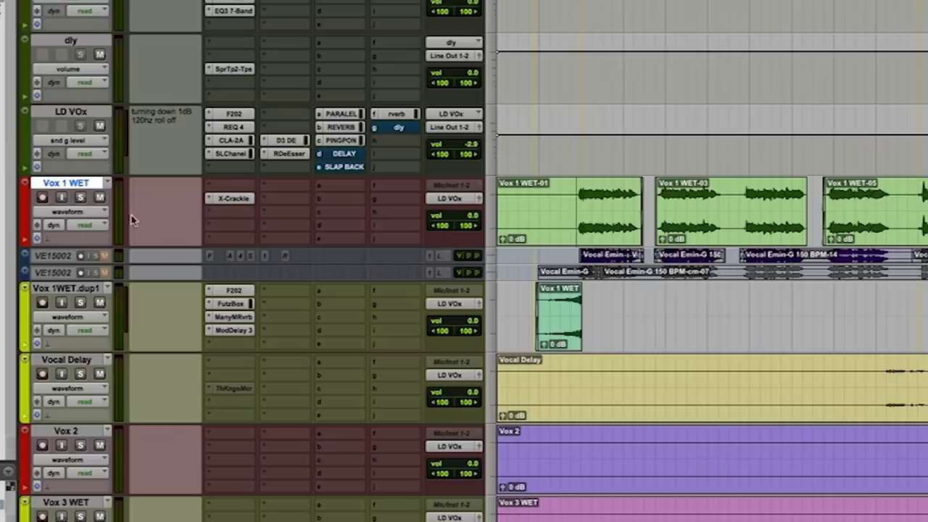
Step: Play the lead vocal and compare the Dyn3 De-Esser and Renaissance DeEsser on LD VOx with their windows side by side
{"action": "key", "text": "space"}
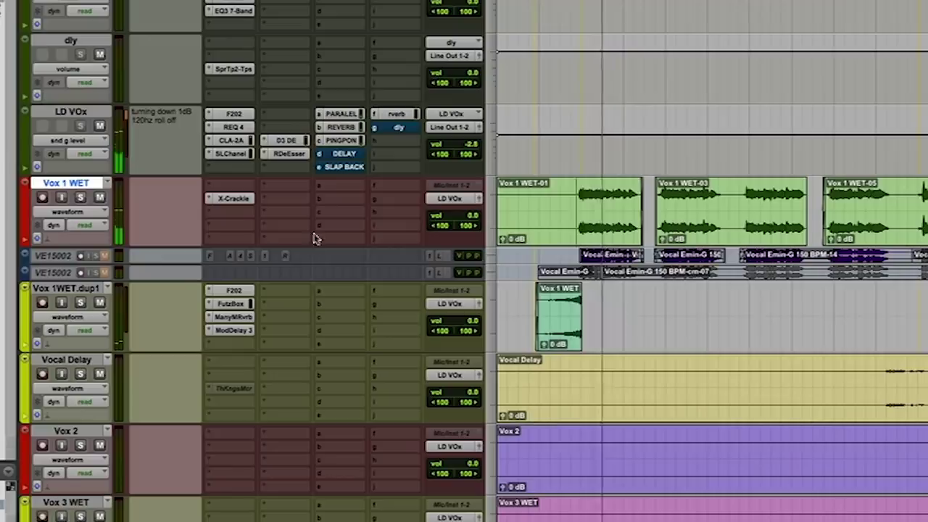
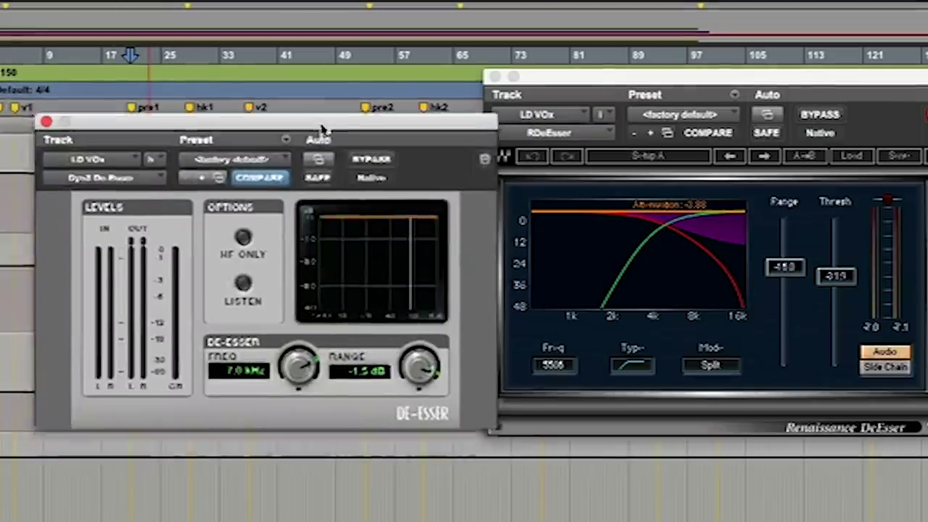
{"action": "left_click_drag", "start_coordinate": [321, 128], "coordinate": [281, 116]}
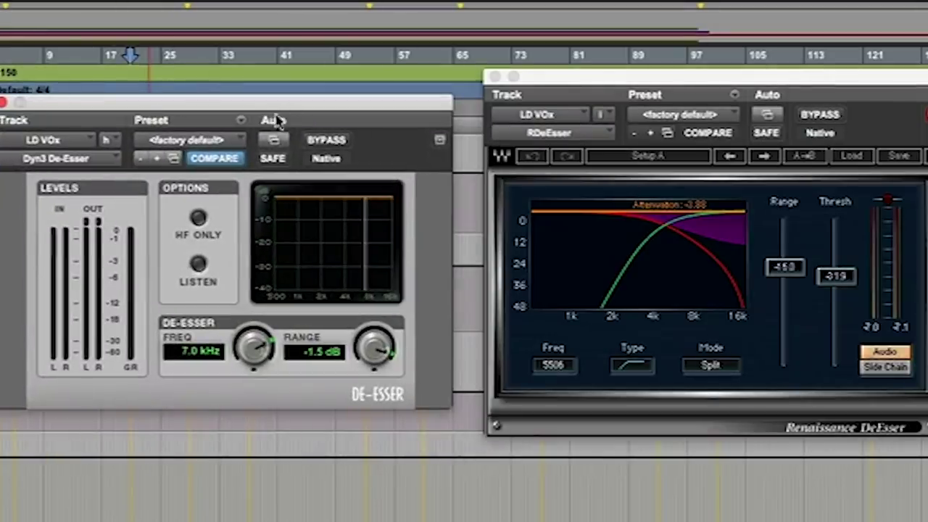
{"action": "key", "text": "space"}
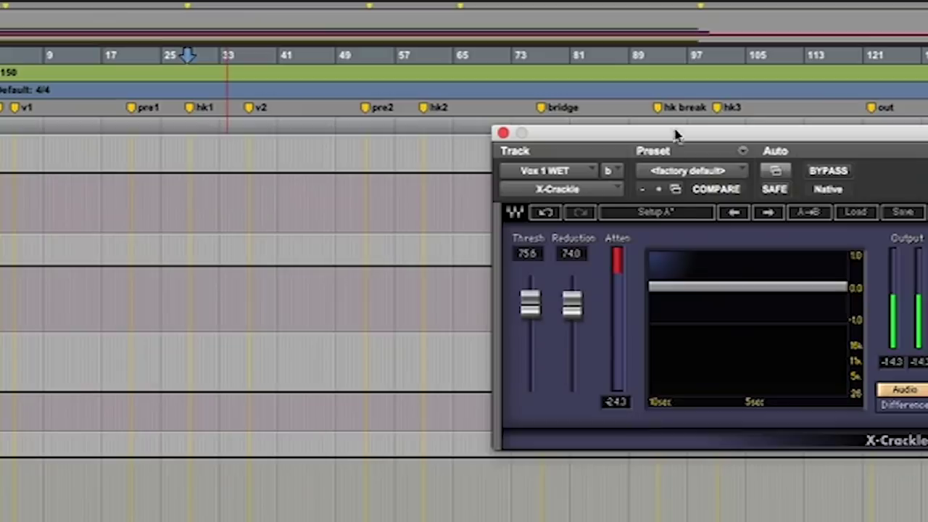
Step: Audition what X-Crackle removes from Vox 1 WET using its Difference output, and return the monitoring to Audio
{"action": "left_click_drag", "start_coordinate": [674, 136], "coordinate": [348, 127]}
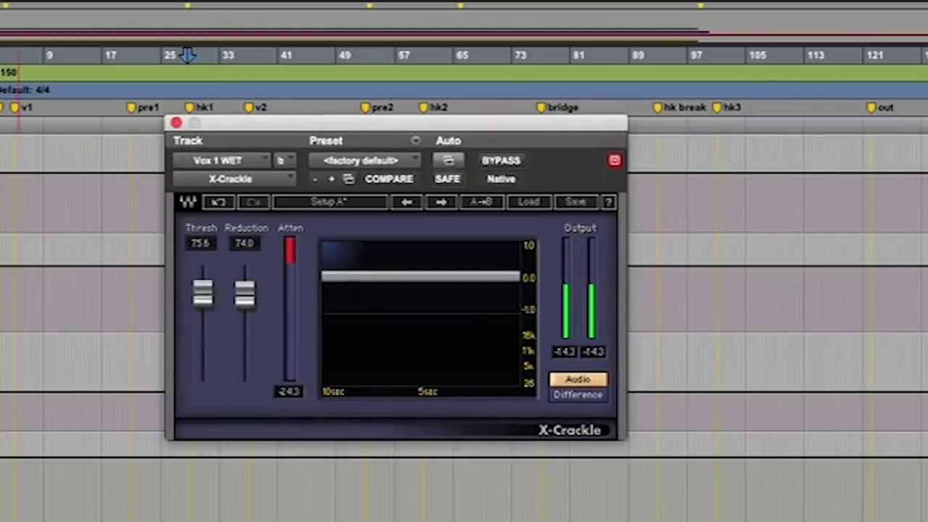
{"action": "key", "text": "super+bracketright"}
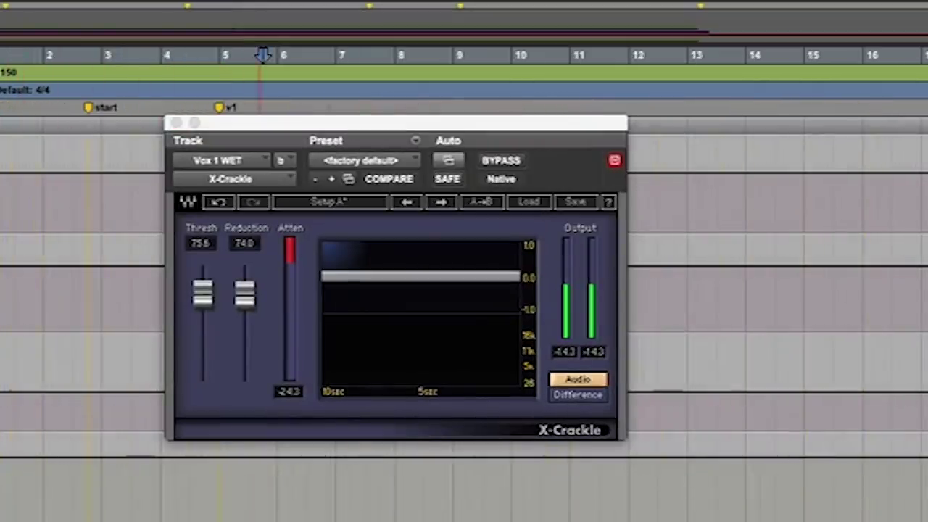
{"action": "key", "text": "super+bracketleft"}
{"action": "key", "text": "super+bracketleft"}
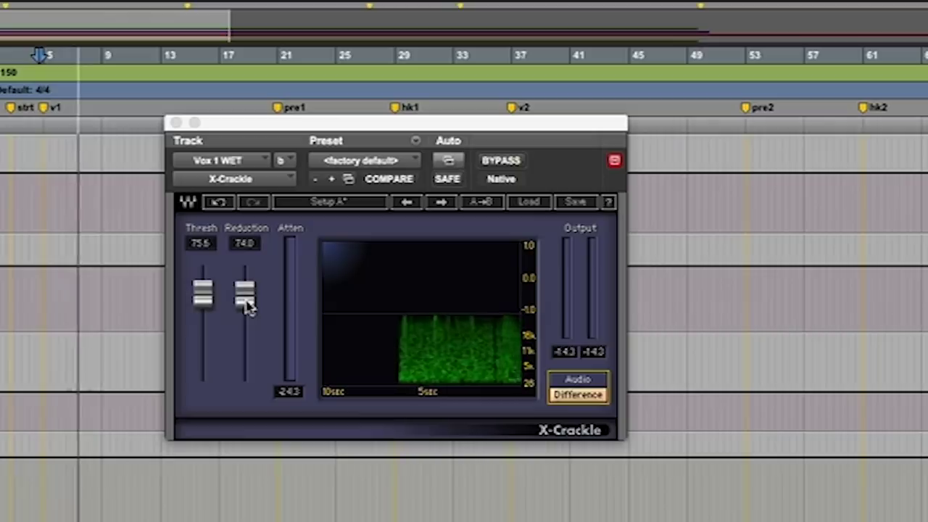
{"action": "key", "text": "space"}
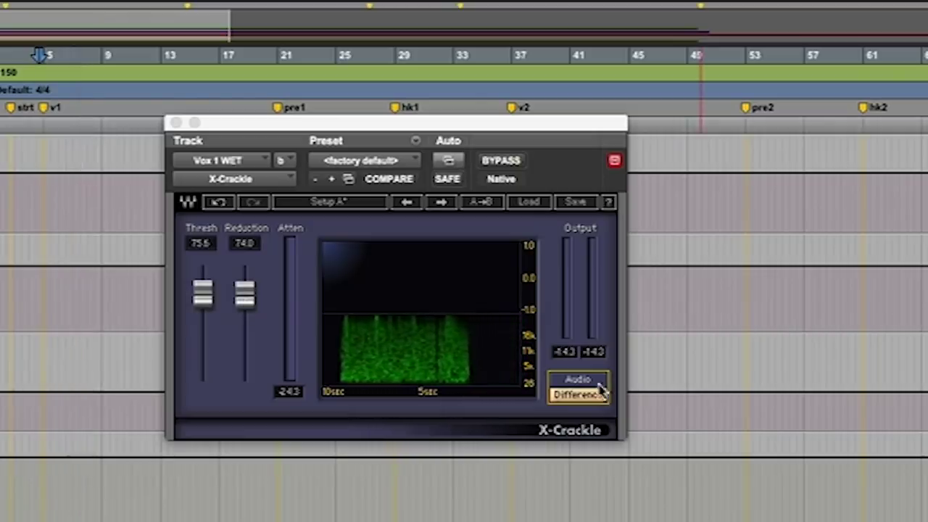
{"action": "left_click", "coordinate": [592, 387]}
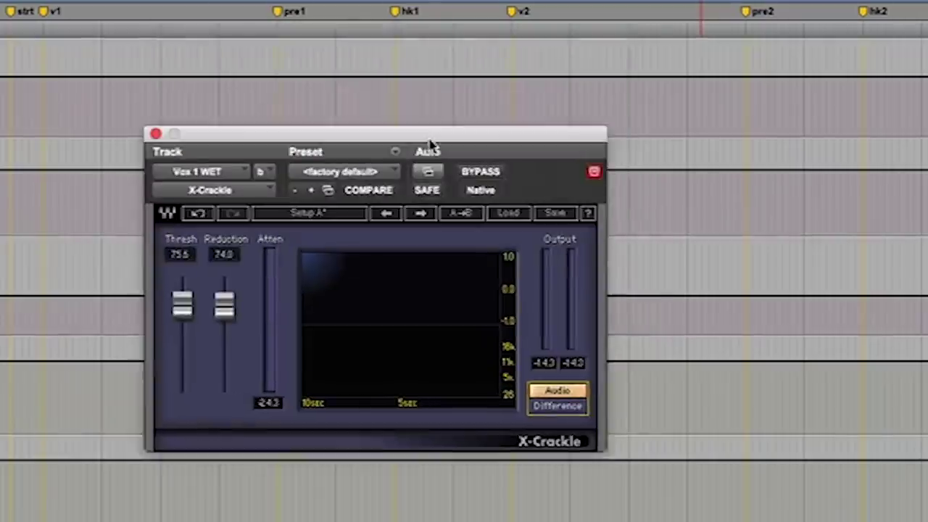
{"action": "left_click_drag", "start_coordinate": [425, 149], "coordinate": [547, 161]}
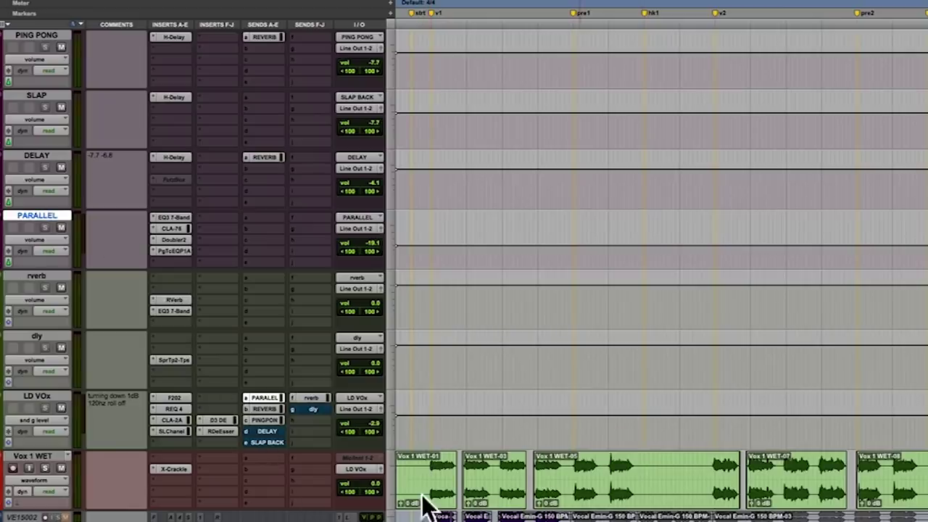
Step: Open the CLA-2A compressor on LD VOx to review its settings, and open the EQ3 7-Band on the PARALLEL track
{"action": "left_click", "coordinate": [173, 420]}
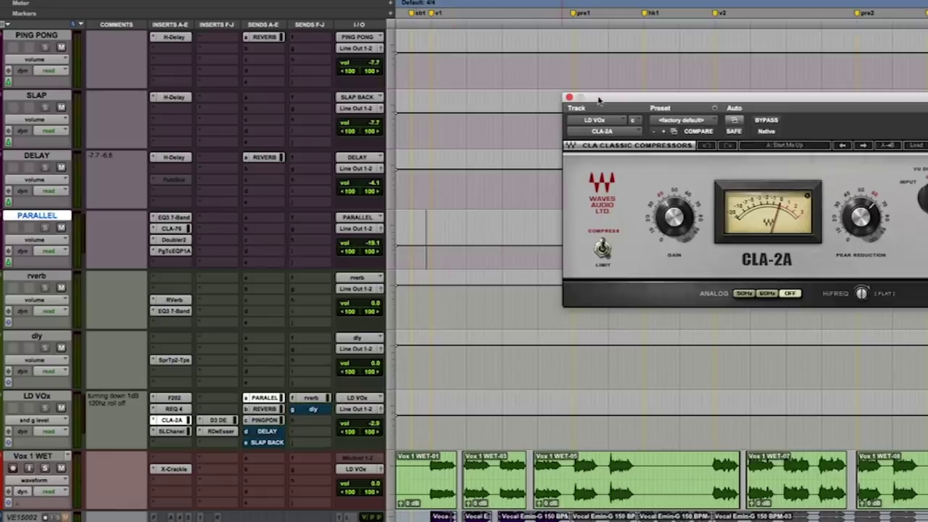
{"action": "left_click_drag", "start_coordinate": [599, 100], "coordinate": [616, 40]}
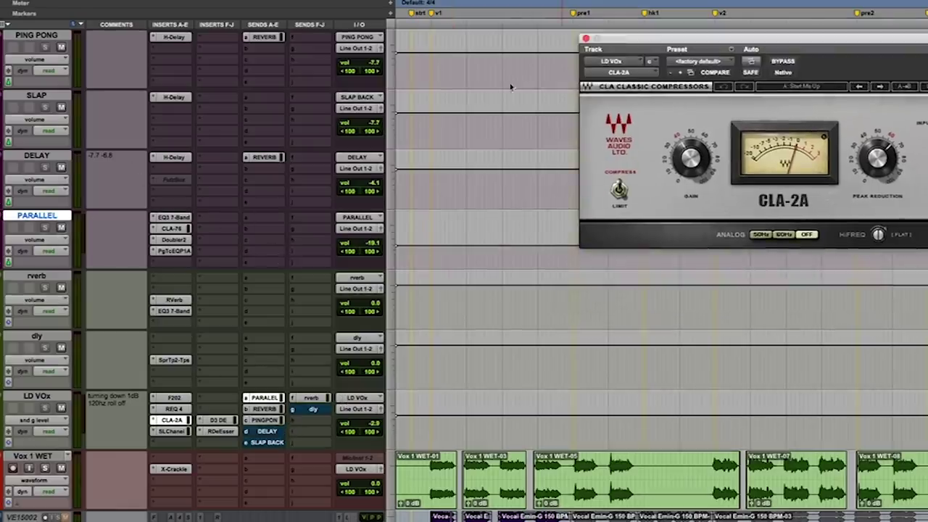
{"action": "left_click", "coordinate": [172, 219]}
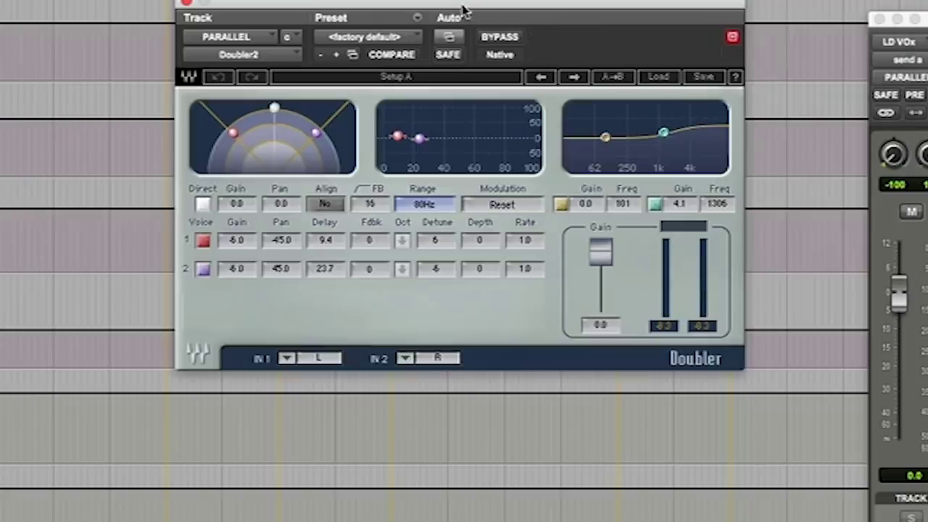
Step: Review the Doubler2 settings and the PuigTec EQP1A high-frequency boost and attenuation on the PARALLEL track
{"action": "left_click_drag", "start_coordinate": [464, 11], "coordinate": [305, 33]}
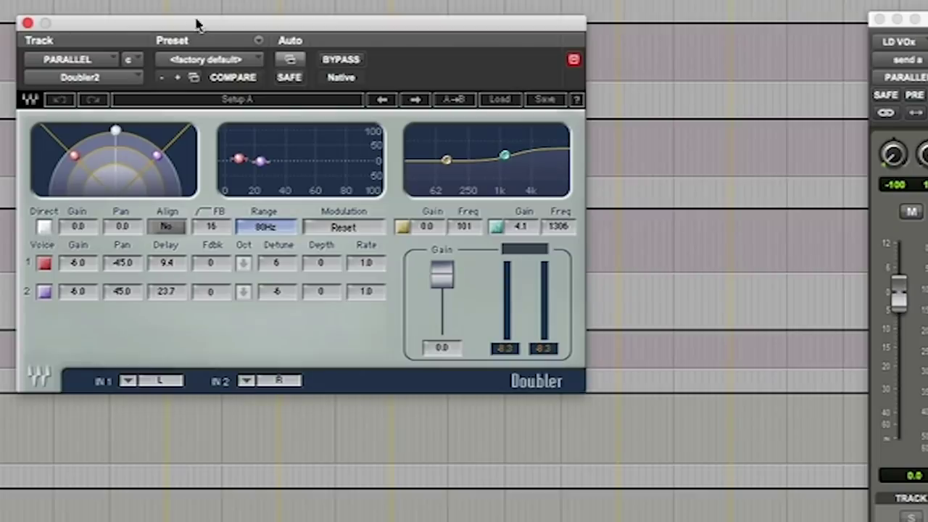
{"action": "left_click_drag", "start_coordinate": [201, 36], "coordinate": [190, 95]}
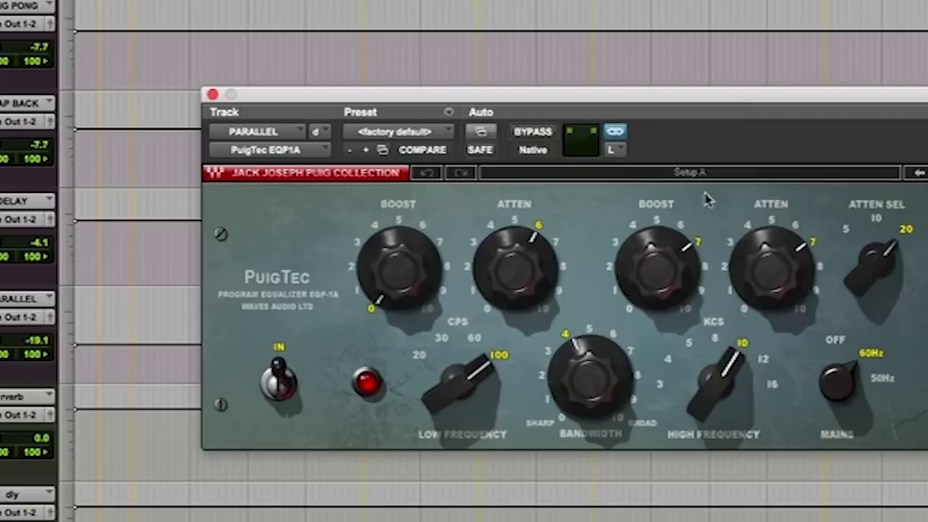
{"action": "left_click_drag", "start_coordinate": [738, 95], "coordinate": [562, 0]}
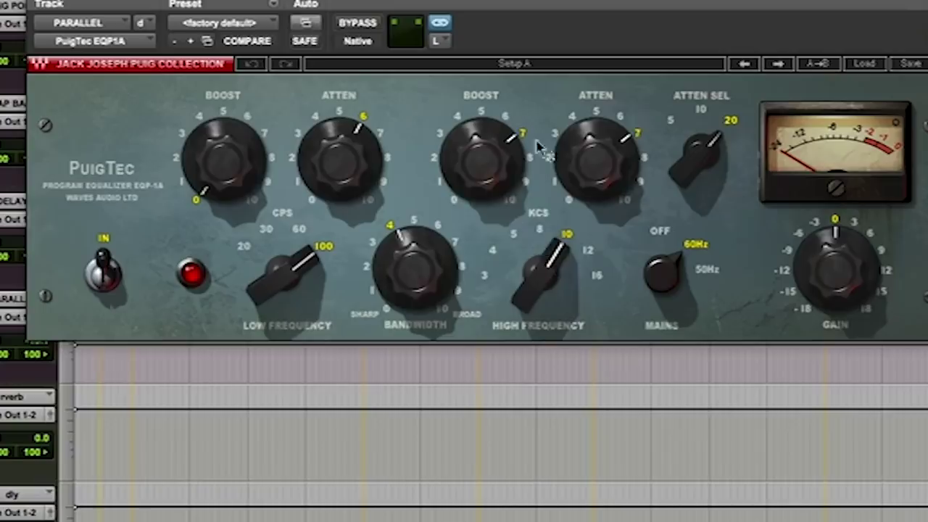
{"action": "mouse_move", "coordinate": [479, 158]}
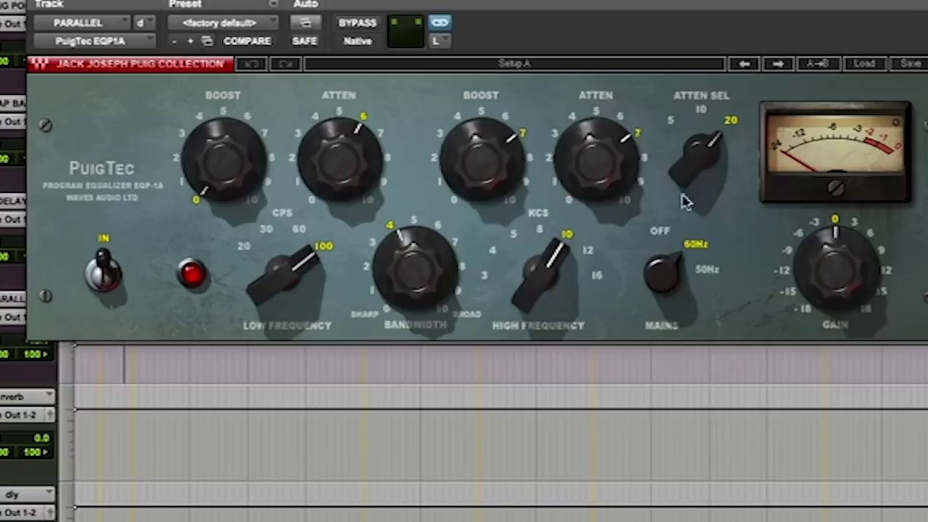
{"action": "mouse_move", "coordinate": [611, 172]}
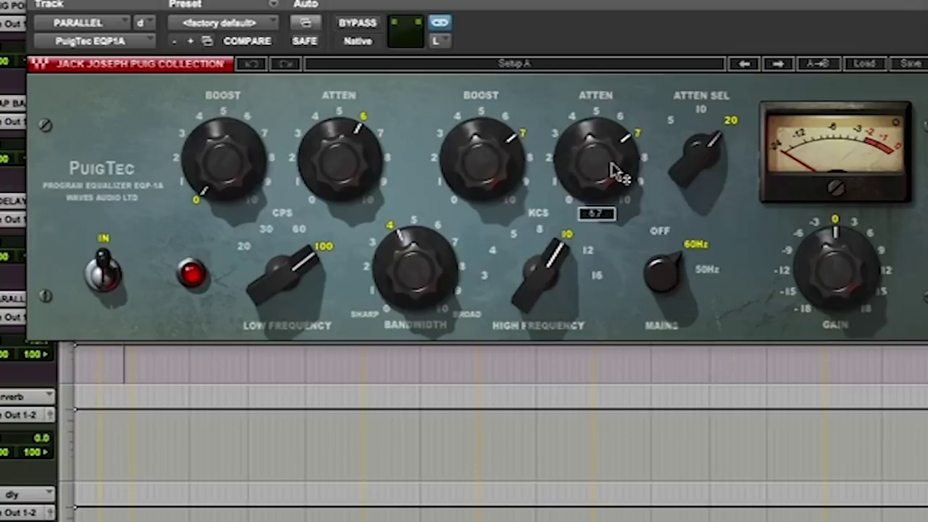